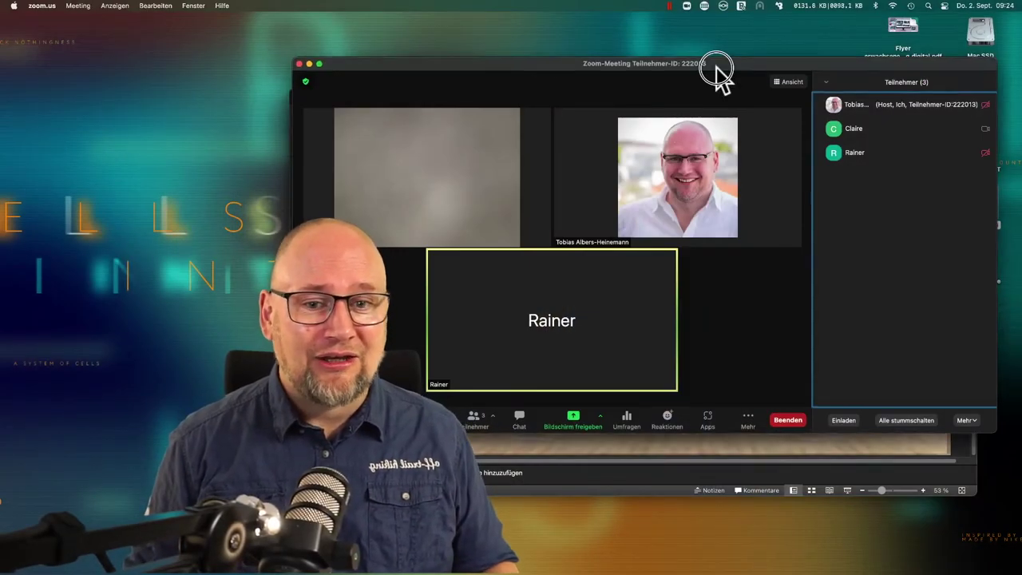
- Reposition the Zoom meeting window, then bring the PowerPoint window to the front, shifted slightly down
left_click_drag(717, 68, 711, 78)
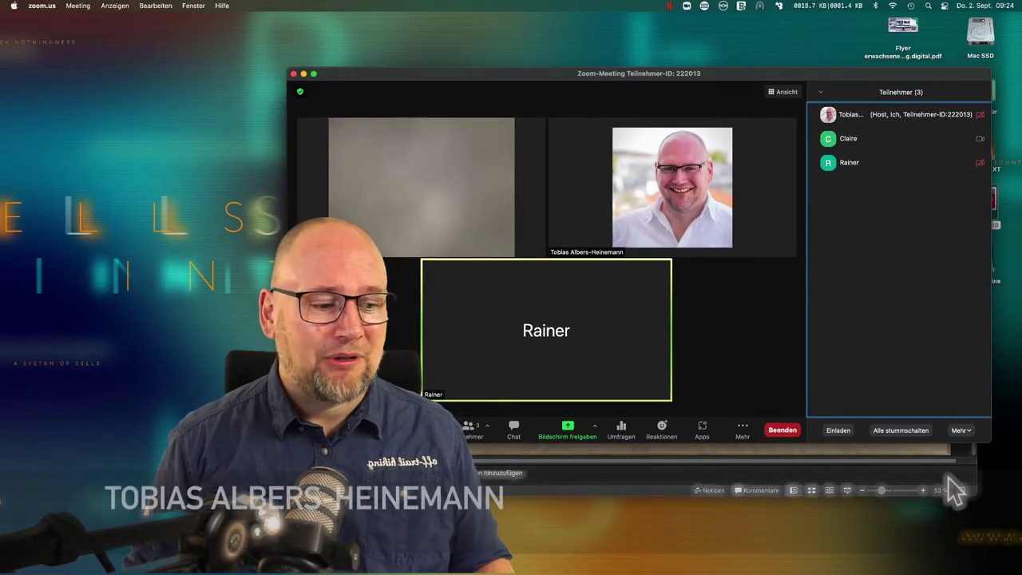
left_click(948, 486)
left_click_drag(709, 86, 717, 116)
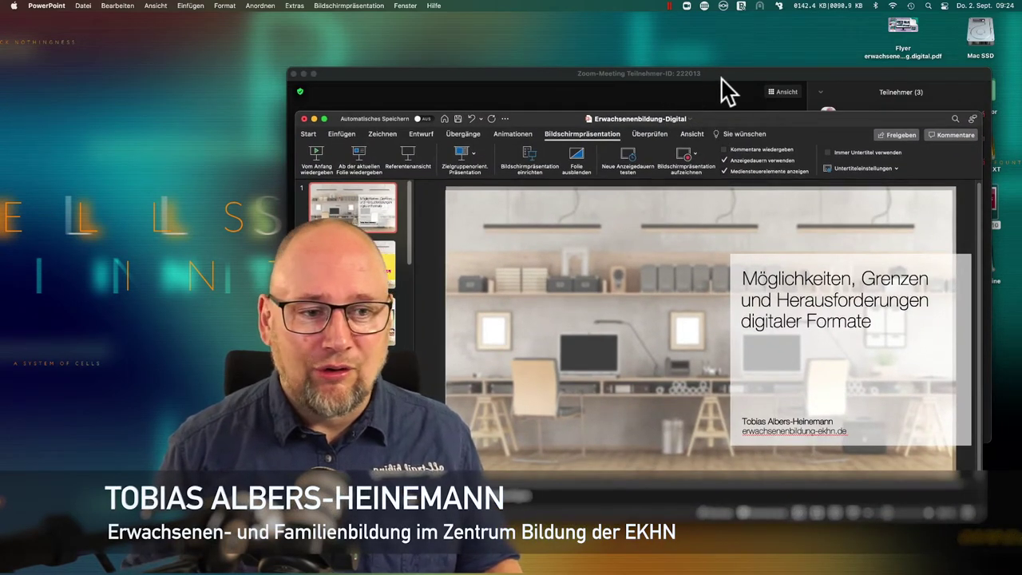
- Put the Zoom meeting window back in front of the 'Erwachsenenbildung-Digital' deck
left_click(726, 77)
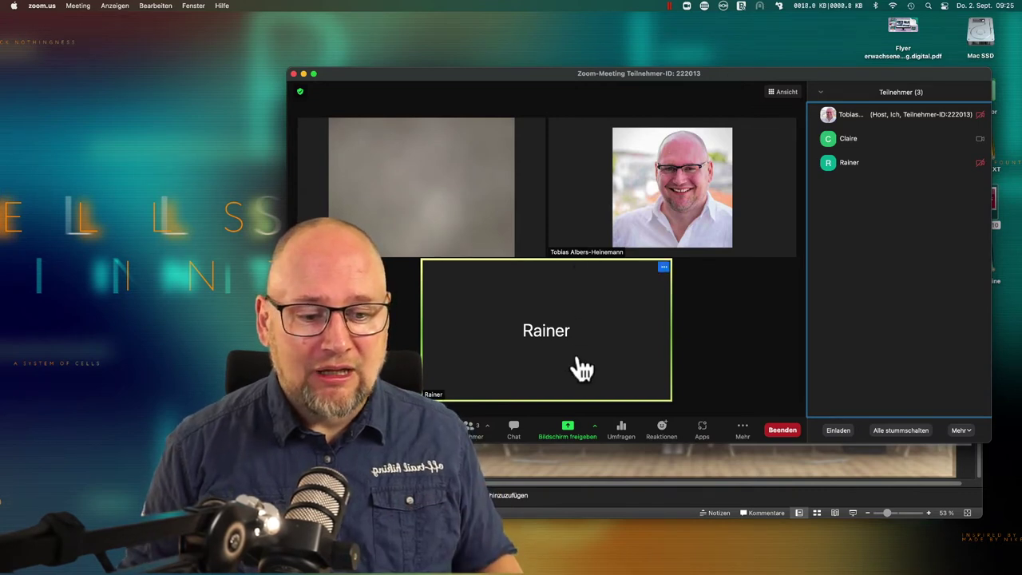
- Share the Microsoft PowerPoint window 'Erwachsenenbildung-Digital' with the Zoom meeting participants
left_click(572, 432)
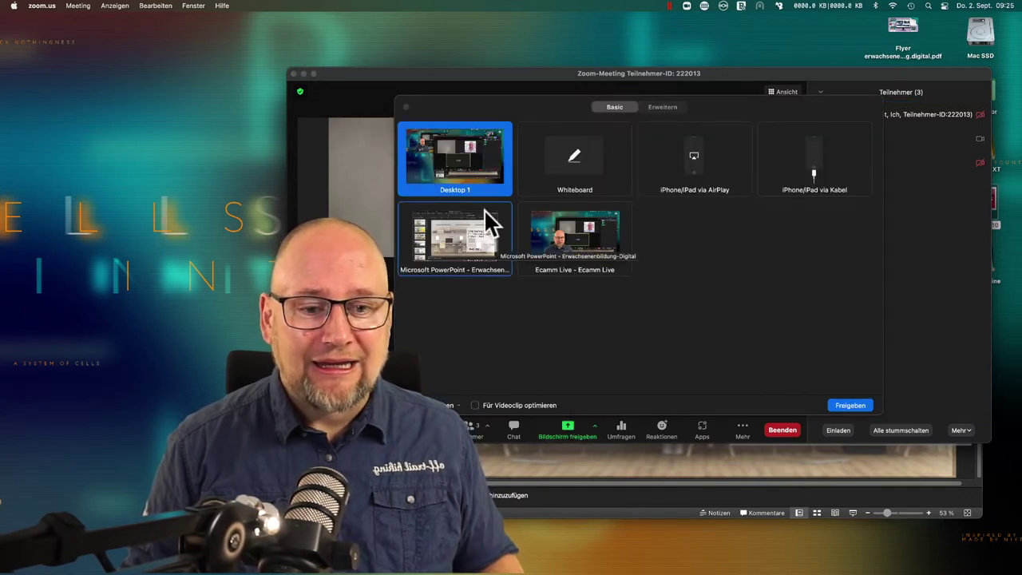
left_click(462, 232)
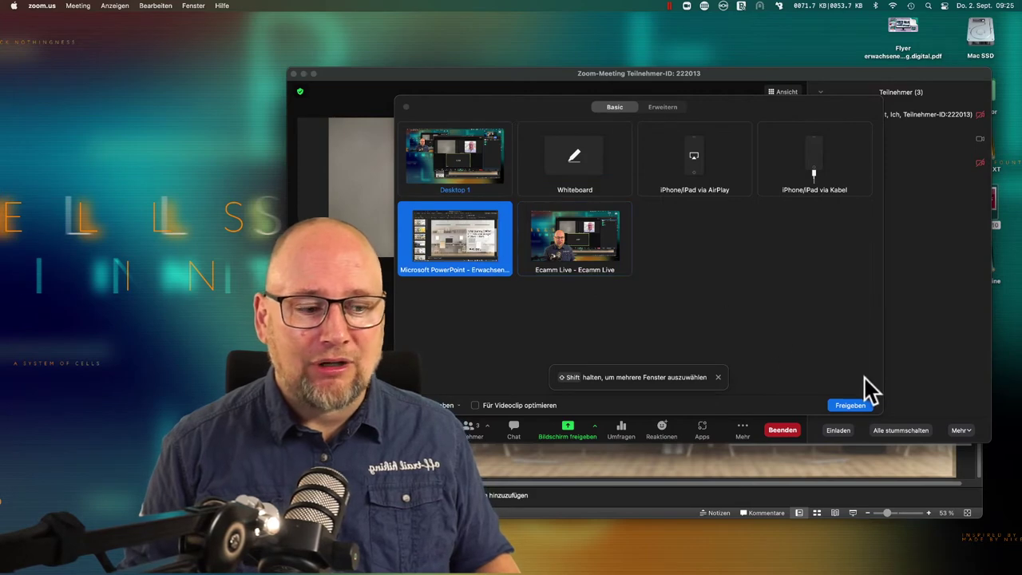
left_click(852, 406)
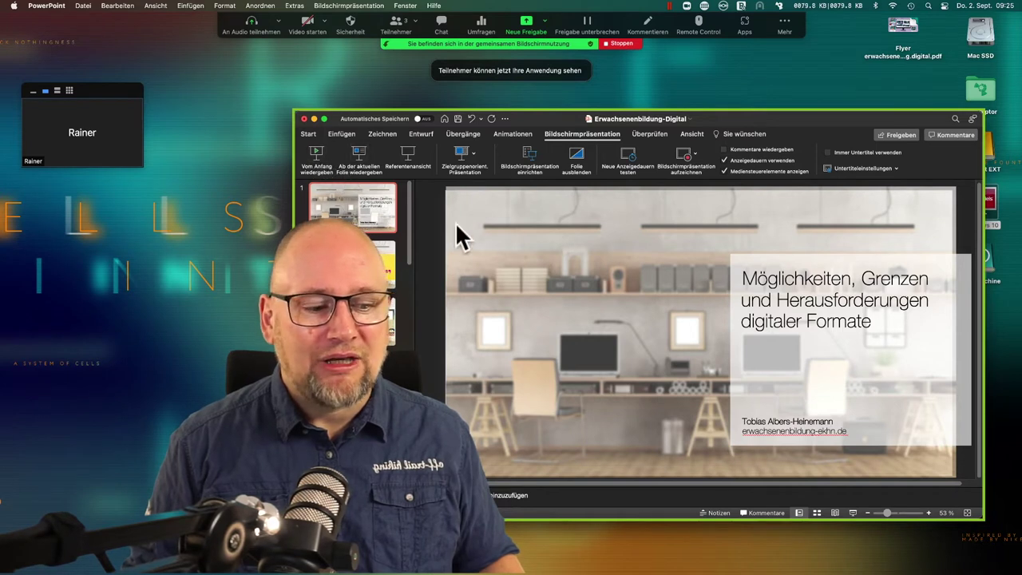
- Play the slideshow full-screen from the beginning, starting on the title slide
left_click(856, 512)
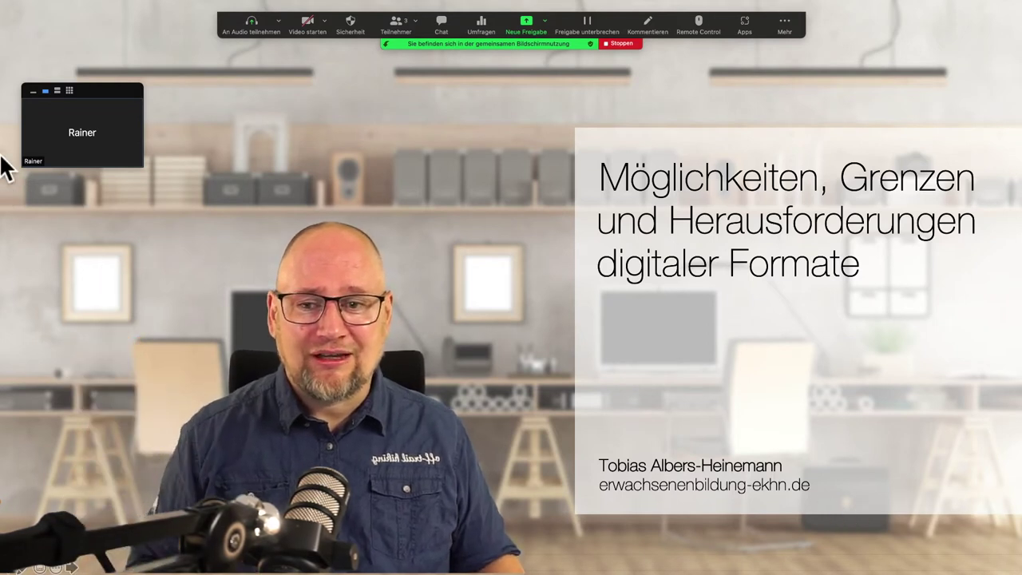
- Expand the floating Zoom video to a grid of all participants, shrink it, and move it right
left_click_drag(115, 88, 138, 76)
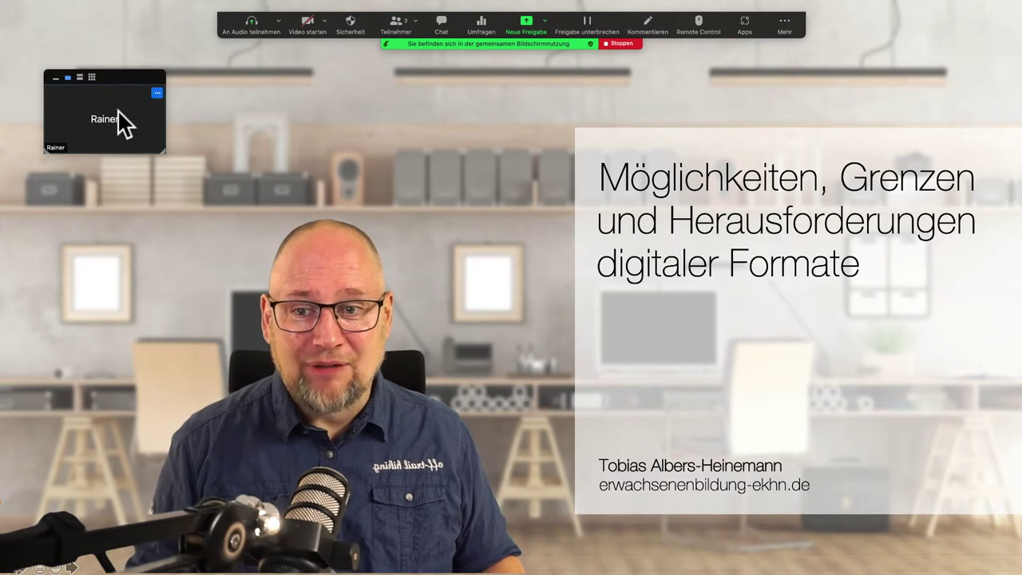
mouse_move(82, 128)
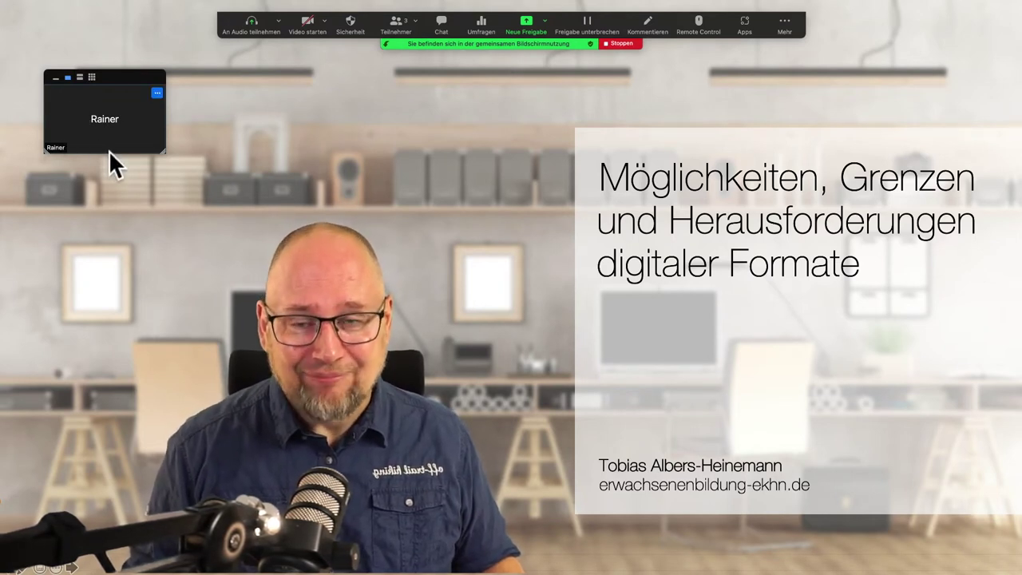
left_click(79, 76)
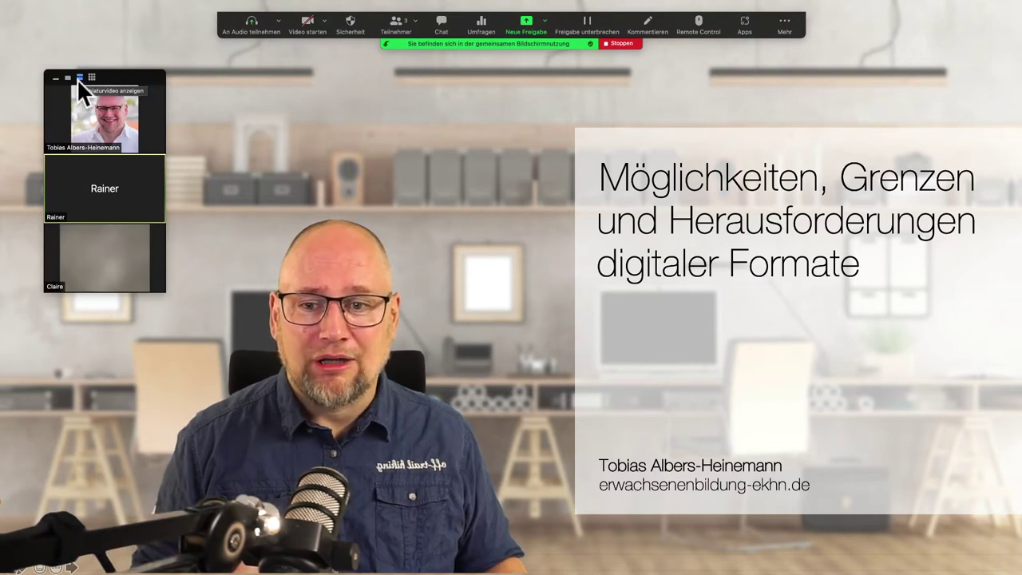
left_click(91, 76)
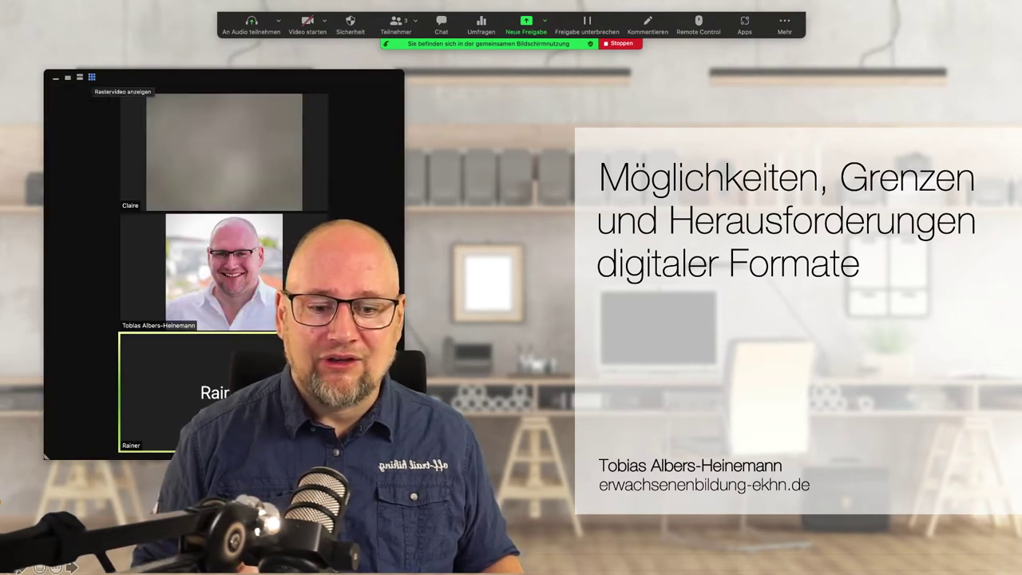
mouse_move(403, 458)
left_mouse_down()
mouse_move(271, 352)
mouse_move(357, 432)
mouse_move(421, 406)
mouse_move(339, 391)
left_mouse_up()
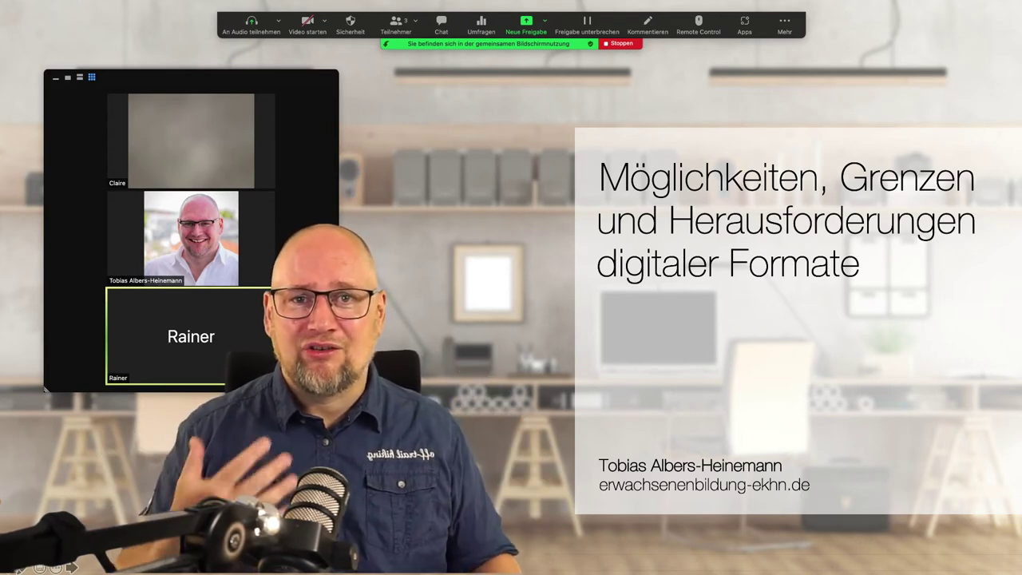
mouse_move(237, 77)
left_mouse_down()
mouse_move(616, 141)
mouse_move(751, 151)
mouse_move(436, 115)
mouse_move(223, 60)
mouse_move(696, 155)
mouse_move(726, 149)
left_mouse_up()
- Advance to the IHRE MEINUNG? slide, move the gallery off the slide, and stop sharing
left_click(899, 302)
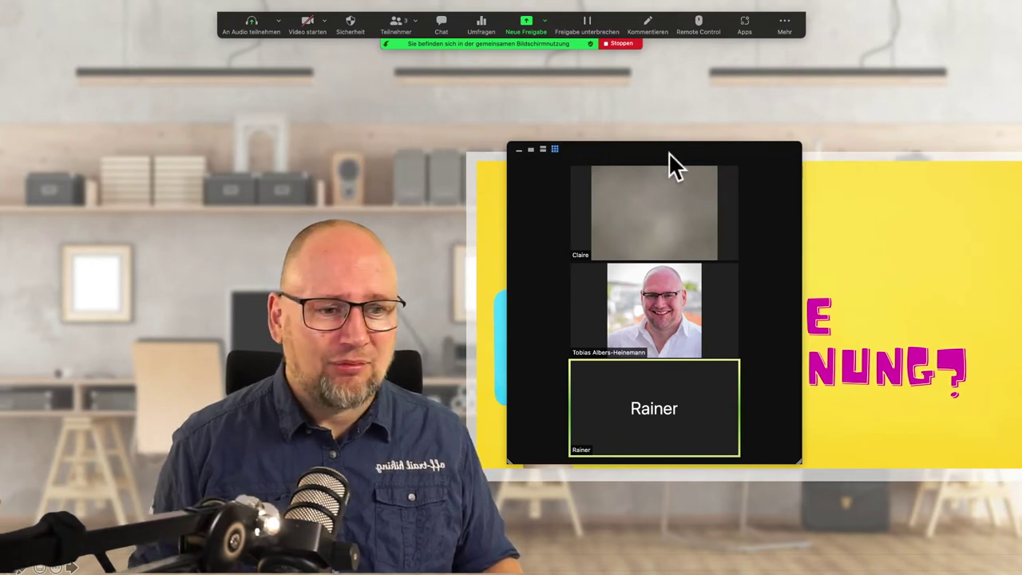
mouse_move(669, 152)
left_mouse_down()
mouse_move(235, 96)
mouse_move(209, 74)
left_mouse_up()
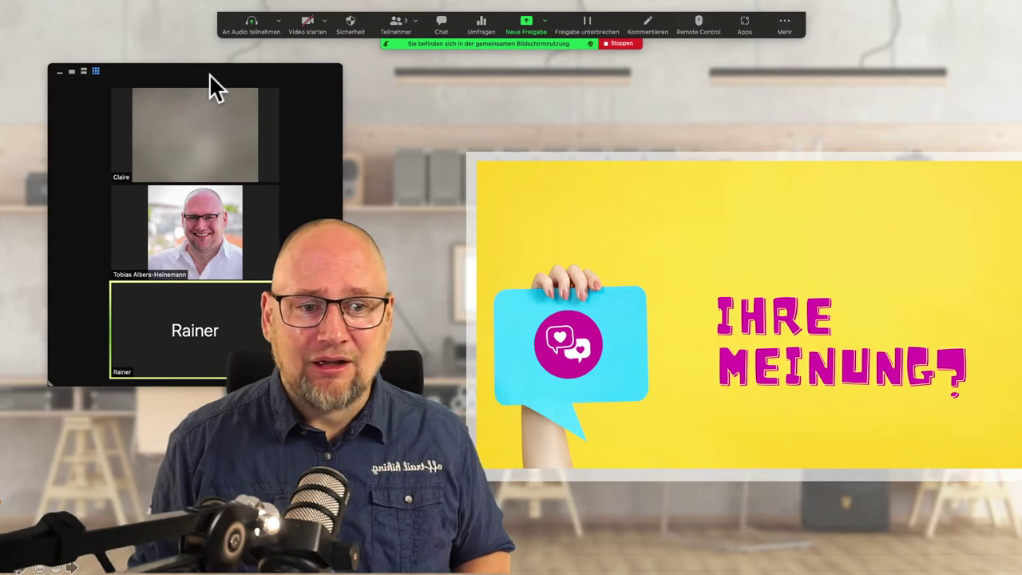
left_click(622, 44)
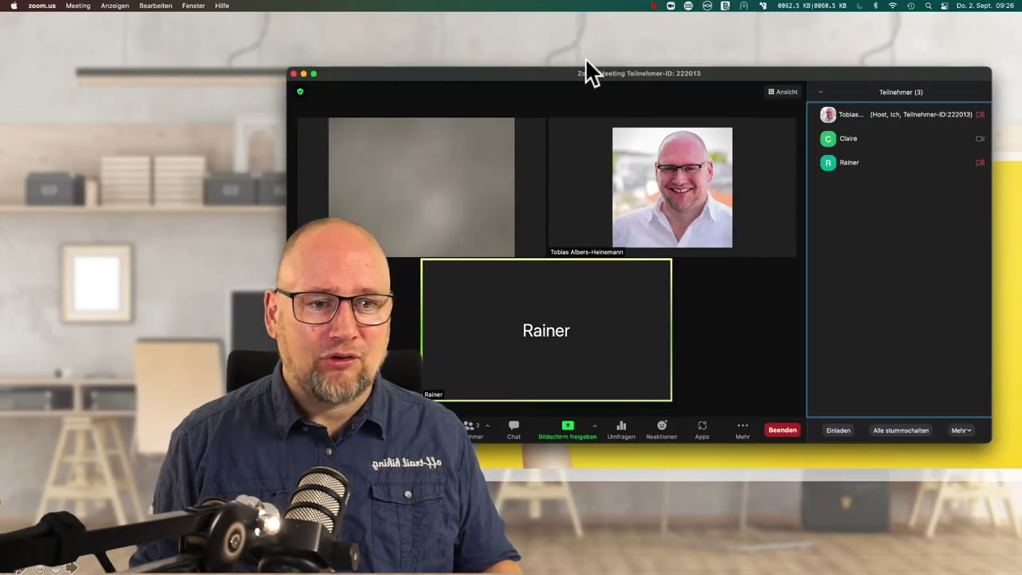
- Exit the slideshow with Esc, returning to editing view on the IHRE MEINUNG? slide
key("Escape")
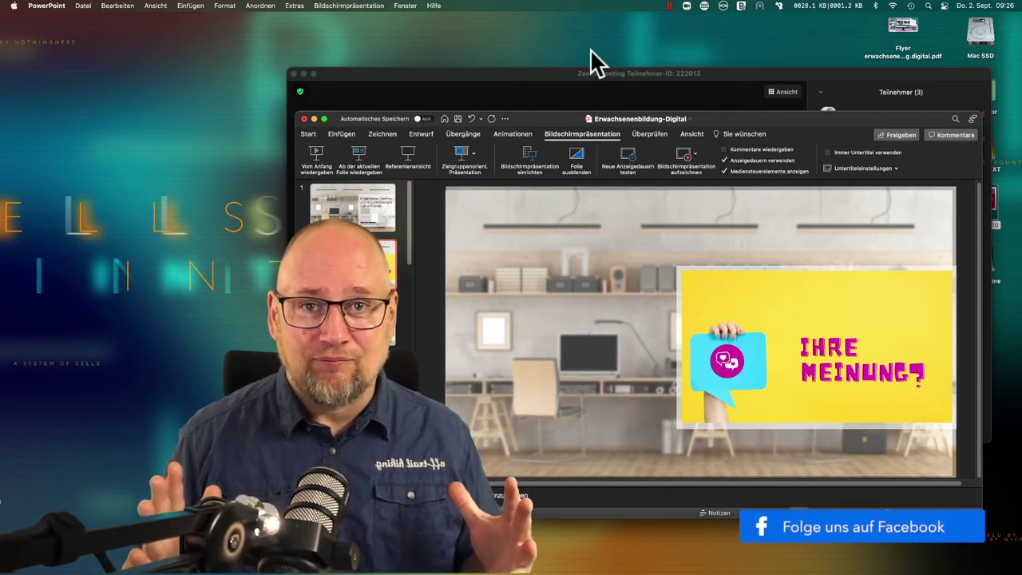
- Set the show type to 'Ansicht durch ein Individuum (Fenster)' and play the windowed show from the start
left_click(526, 164)
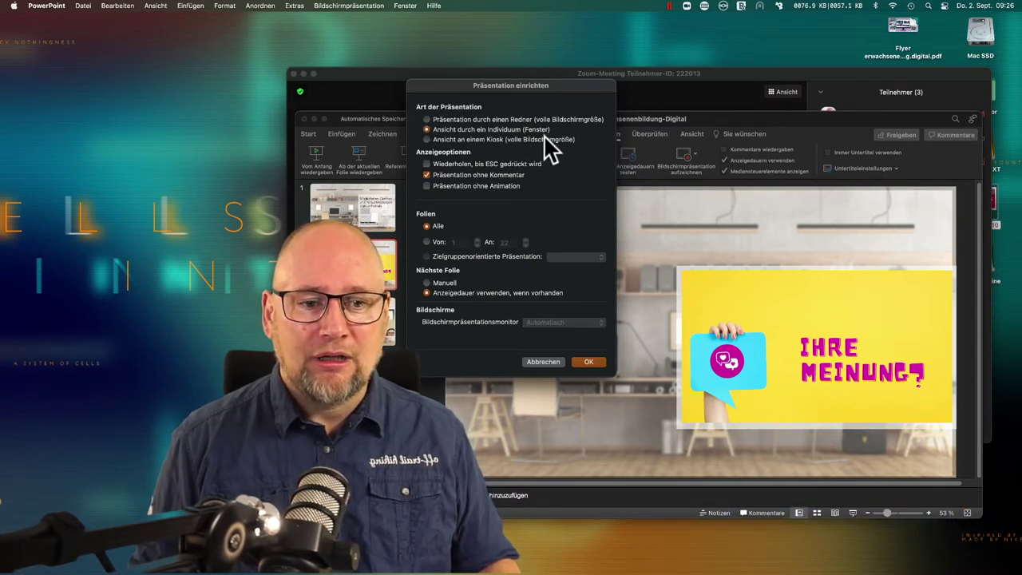
left_click(590, 361)
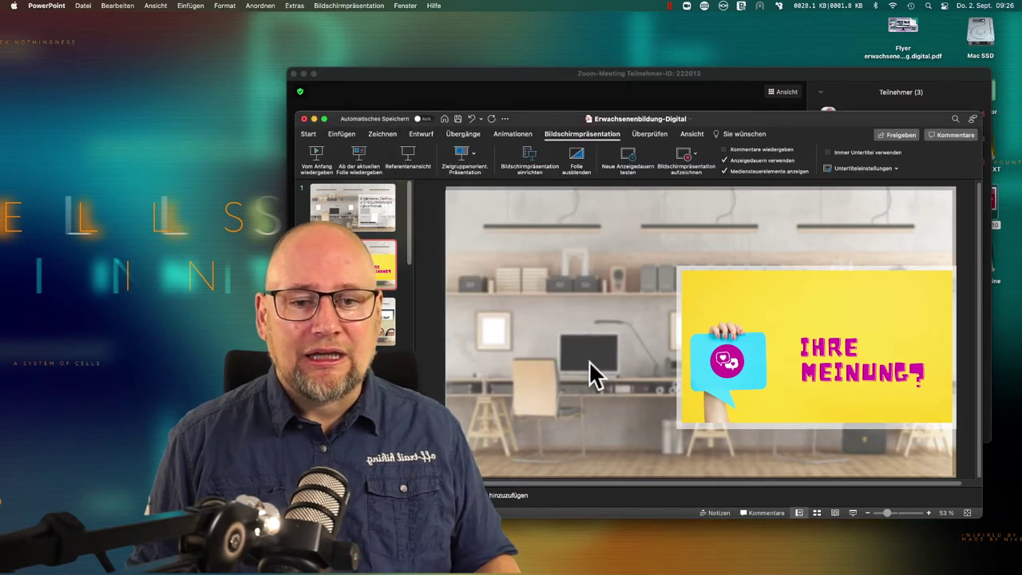
left_click(315, 149)
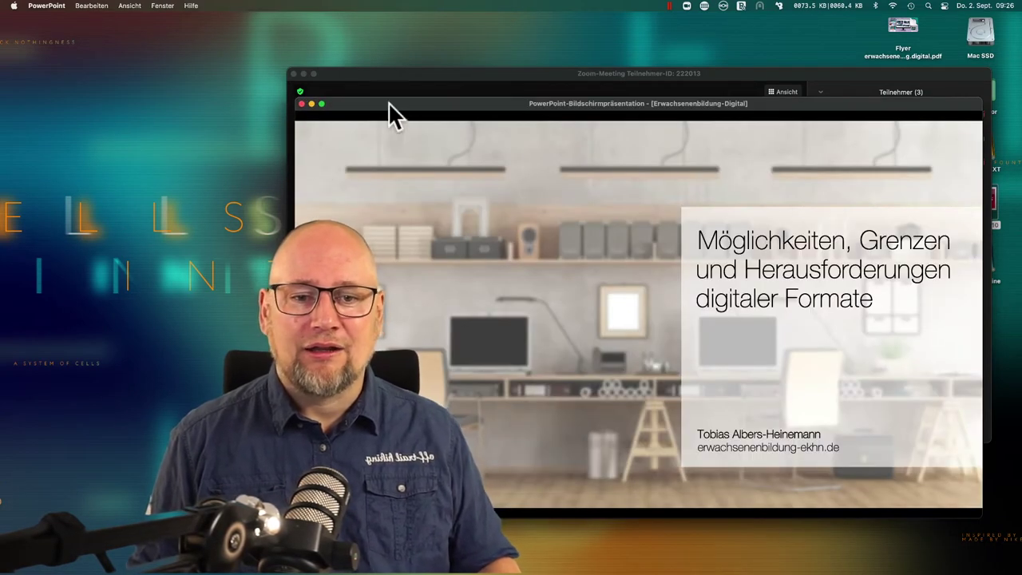
- Move the slideshow window down and right and resize it slightly smaller
left_click_drag(389, 104, 412, 120)
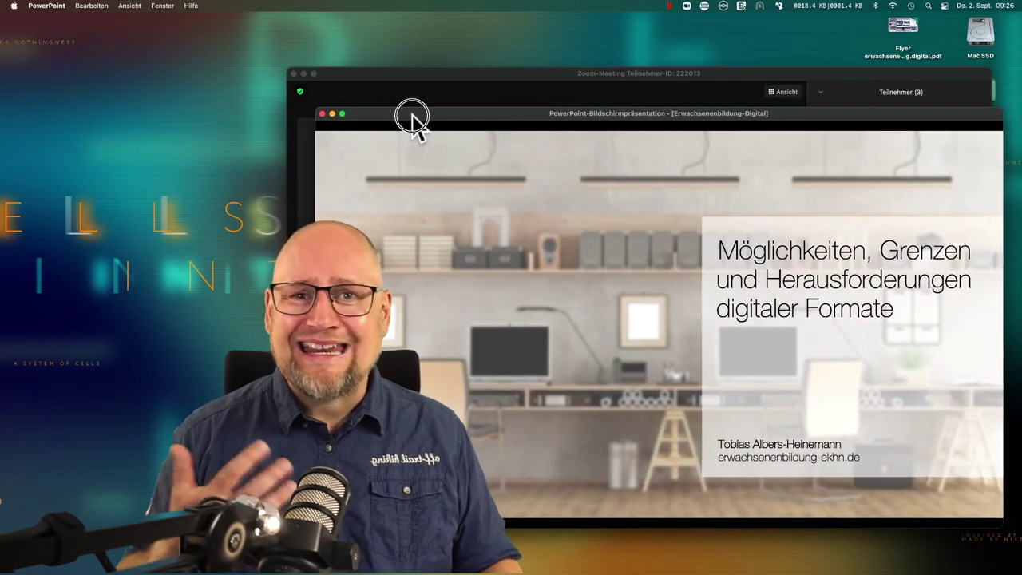
left_click_drag(412, 120, 415, 97)
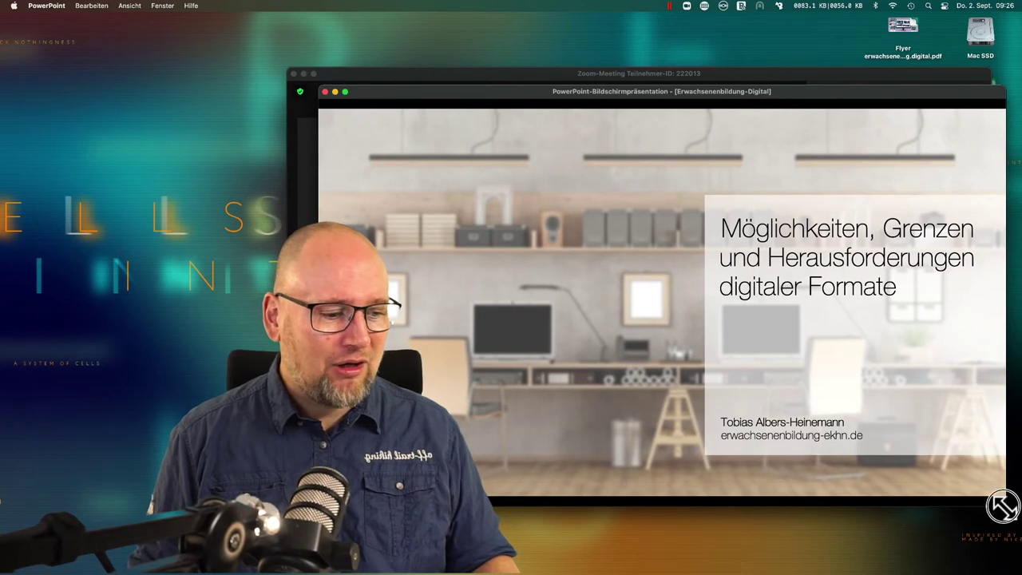
mouse_move(1003, 506)
left_mouse_down()
mouse_move(867, 411)
mouse_move(988, 506)
mouse_move(977, 470)
left_mouse_up()
mouse_move(459, 96)
left_mouse_down()
mouse_move(480, 154)
mouse_move(476, 144)
left_mouse_up()
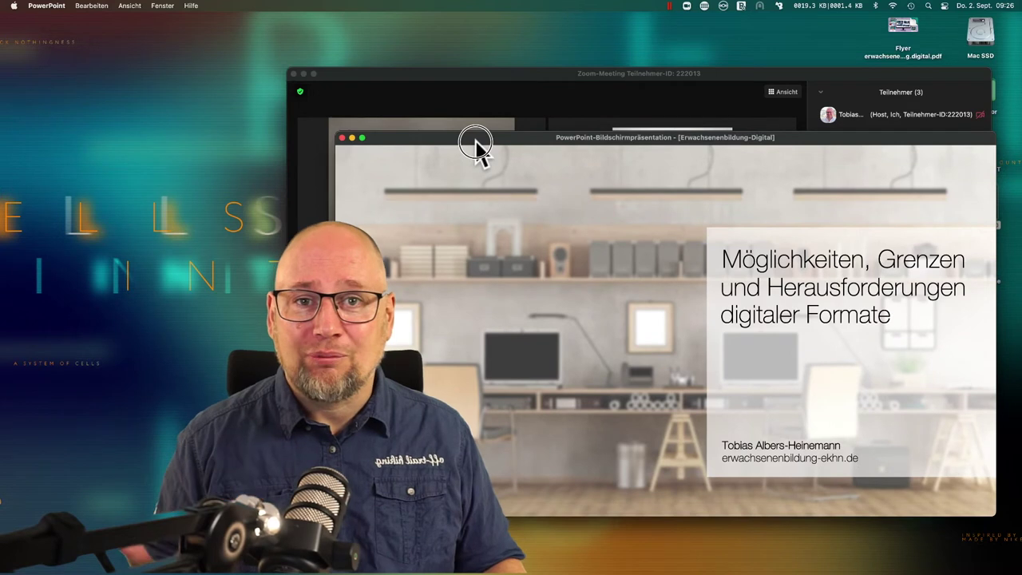
- In Zoom, share the windowed PowerPoint slideshow with the meeting participants
left_click(472, 74)
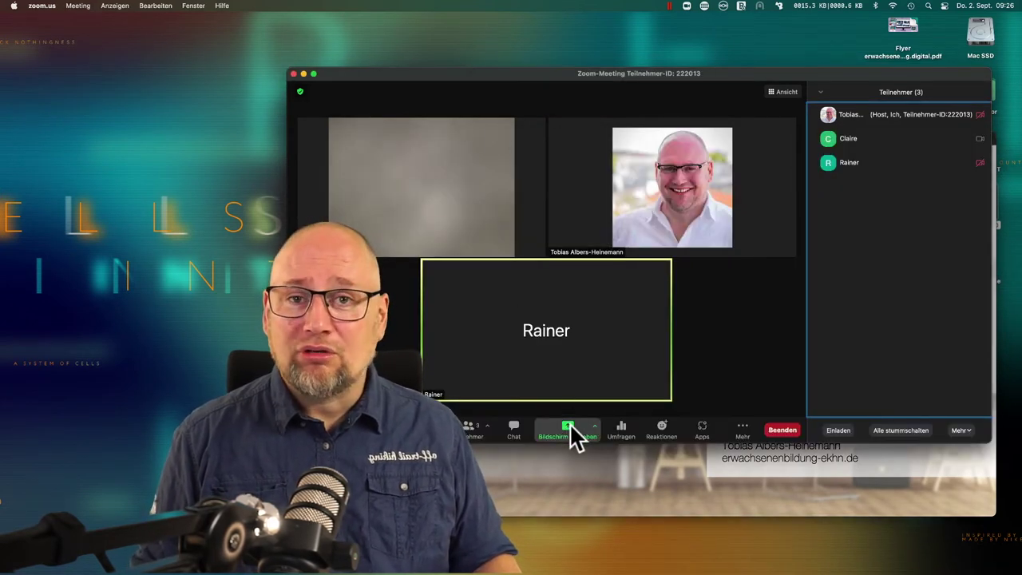
left_click(569, 432)
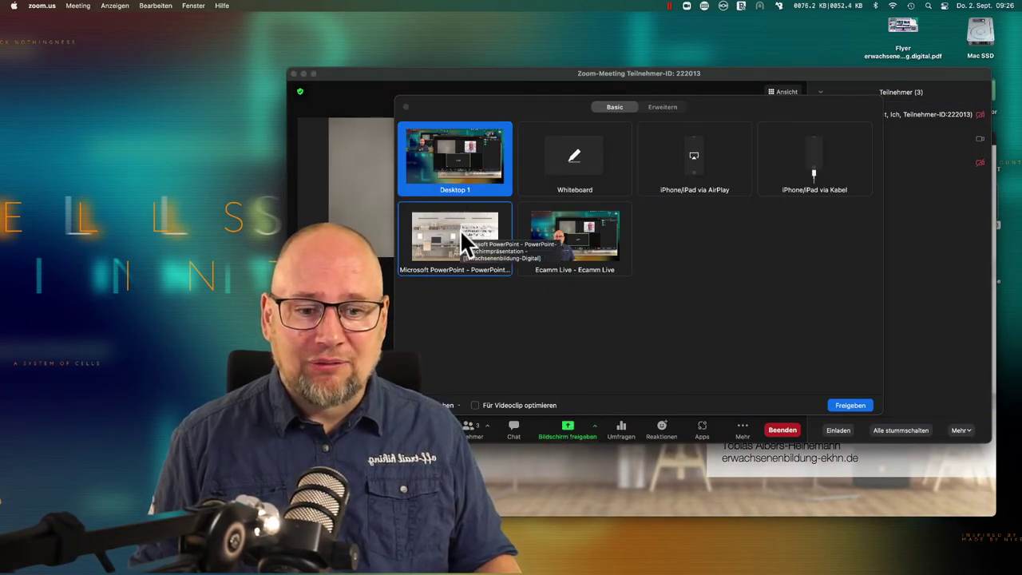
left_click(479, 254)
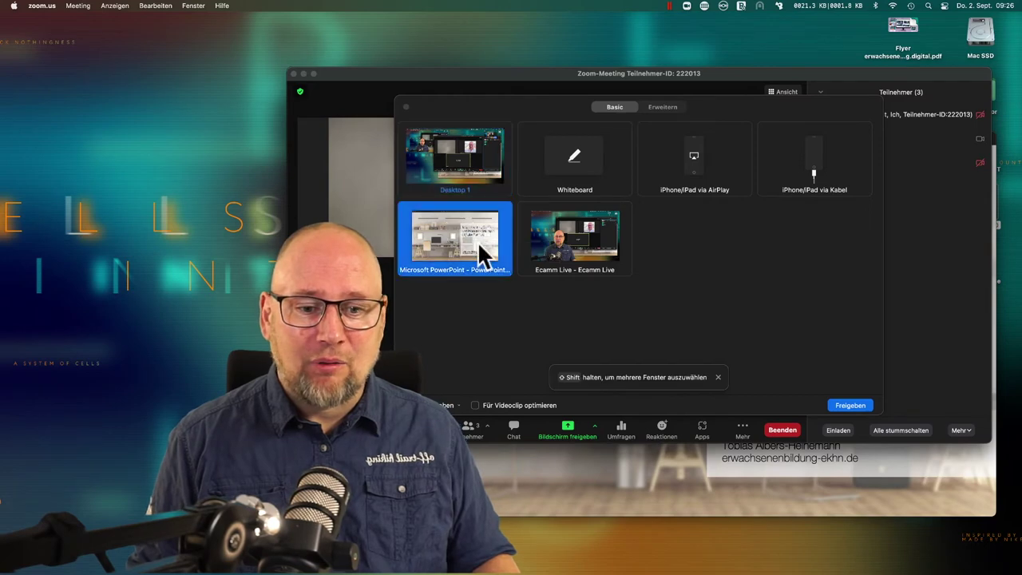
left_click(850, 406)
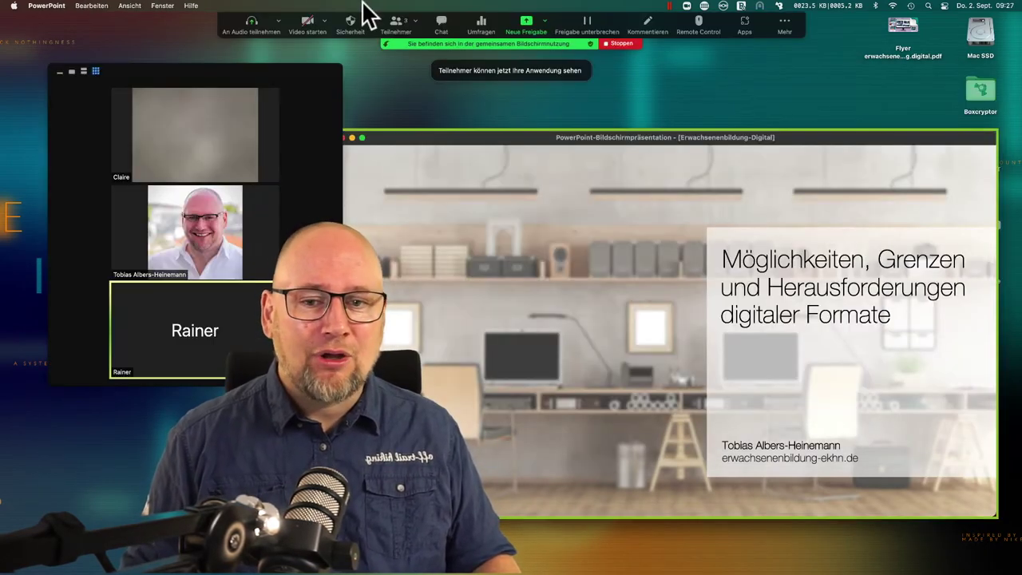
- Move the participant videos aside, advance through Ihre Meinung? to 'rien ne va plus', and stop sharing
left_click_drag(257, 69, 233, 136)
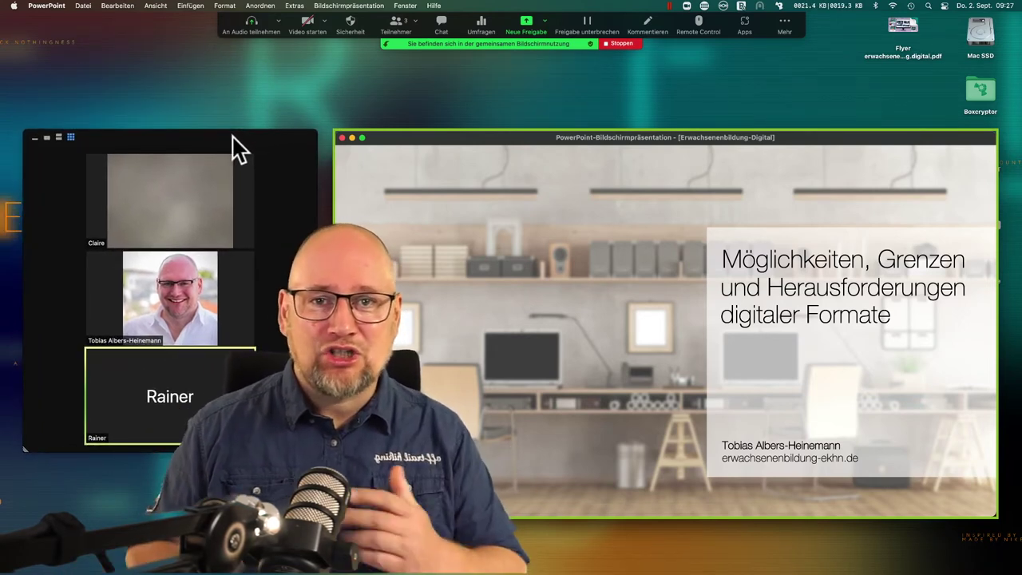
left_click(630, 268)
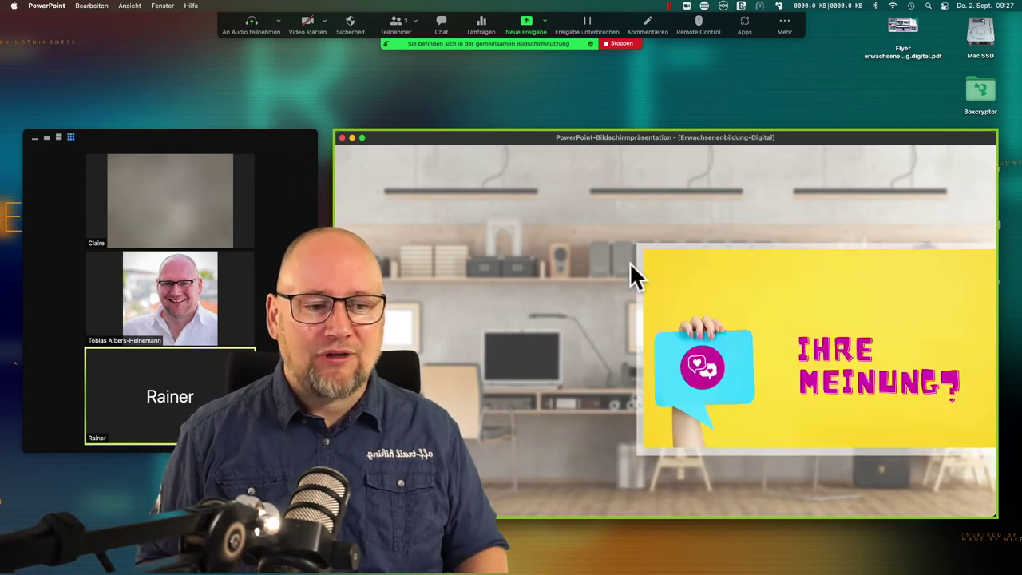
left_click(631, 265)
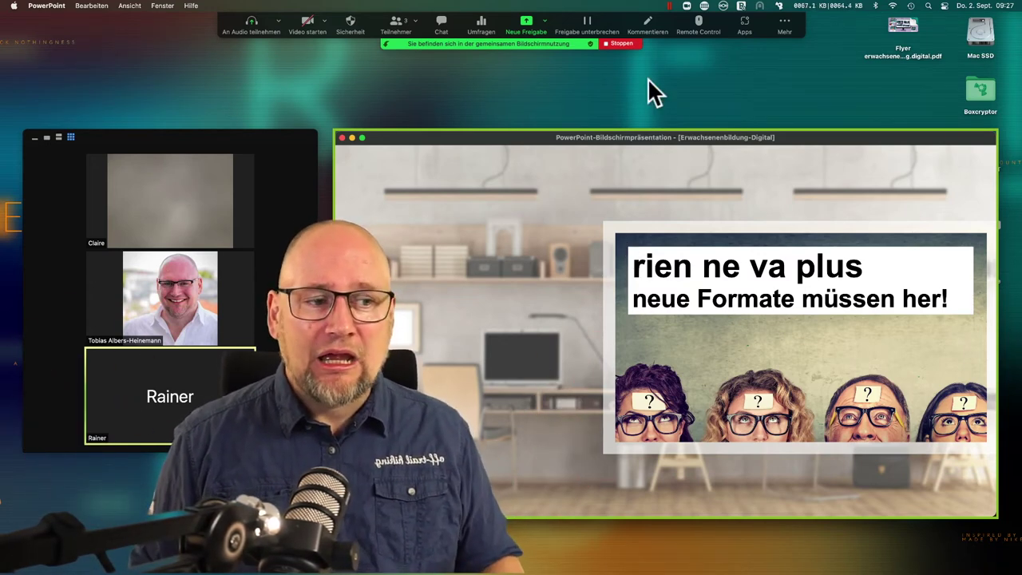
left_click(630, 43)
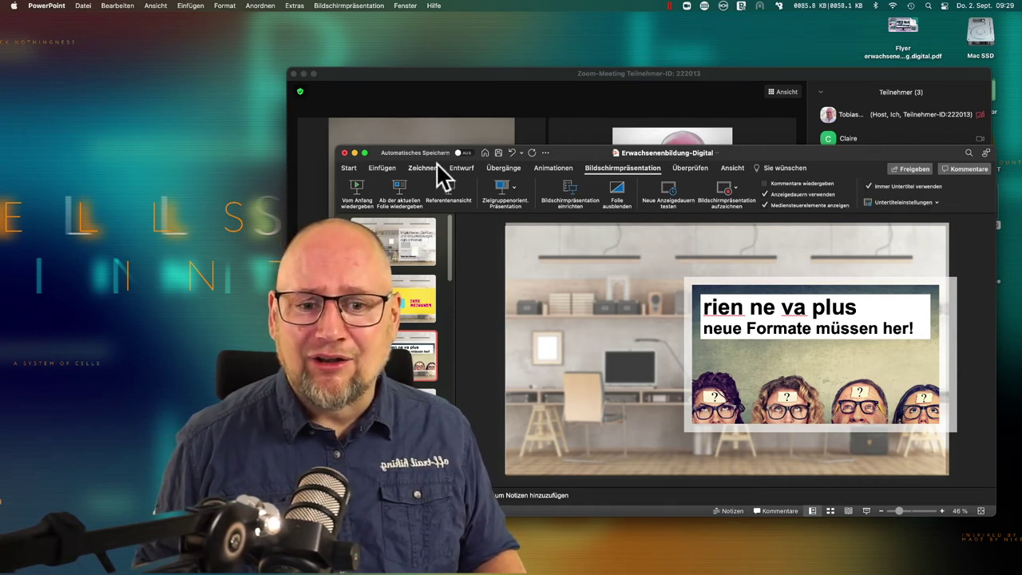
- Play the show from the start with live German subtitles, advance one build step, then exit
left_click(359, 191)
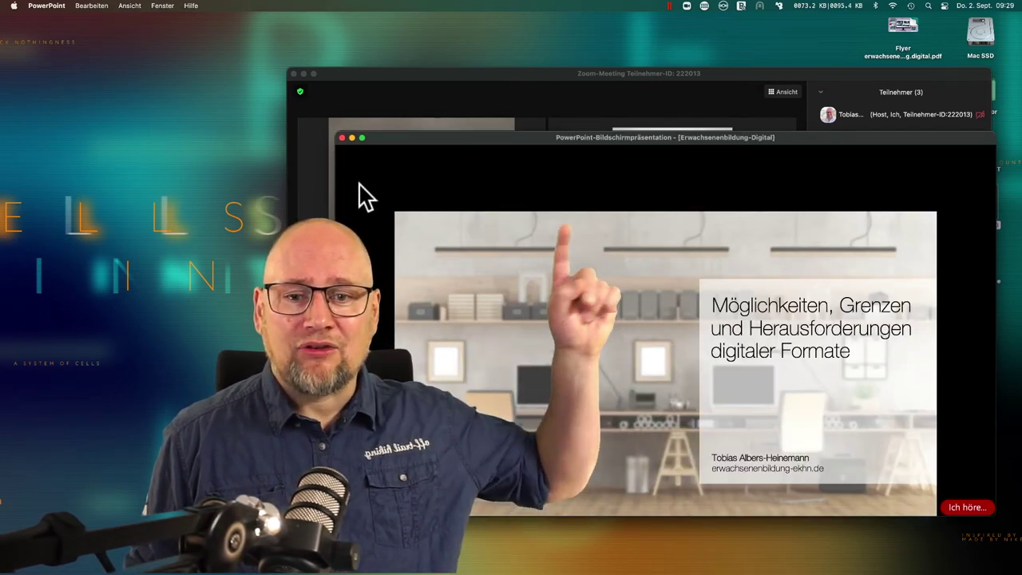
left_click(359, 190)
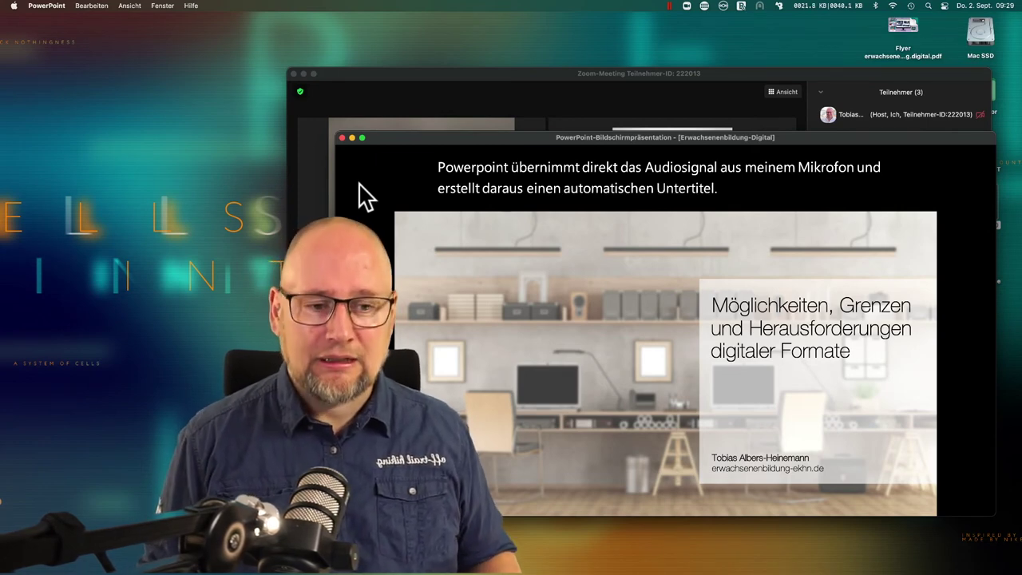
key("Escape")
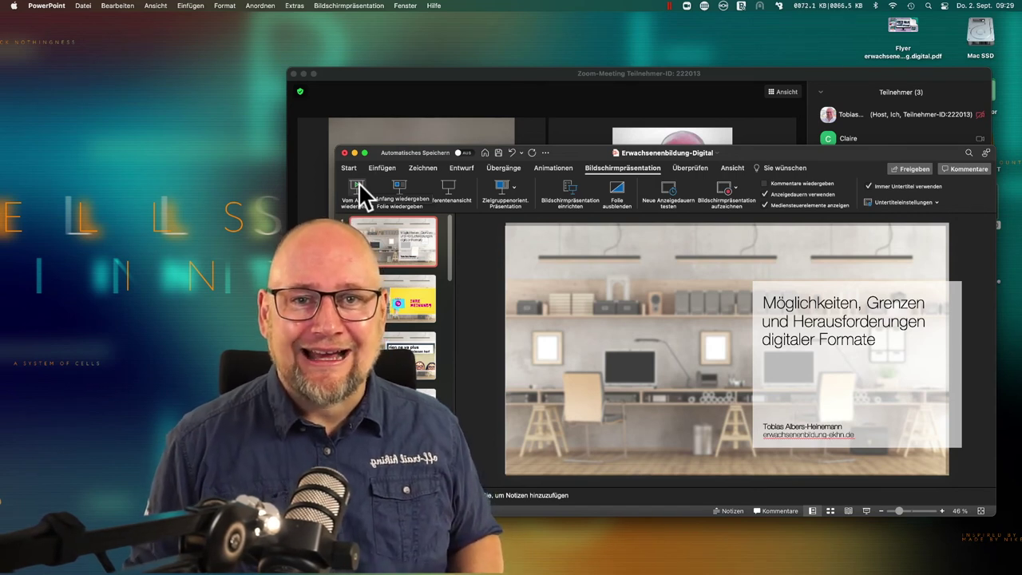
- Set the subtitle language to Englisch and start the slideshow from the first slide
left_click(929, 203)
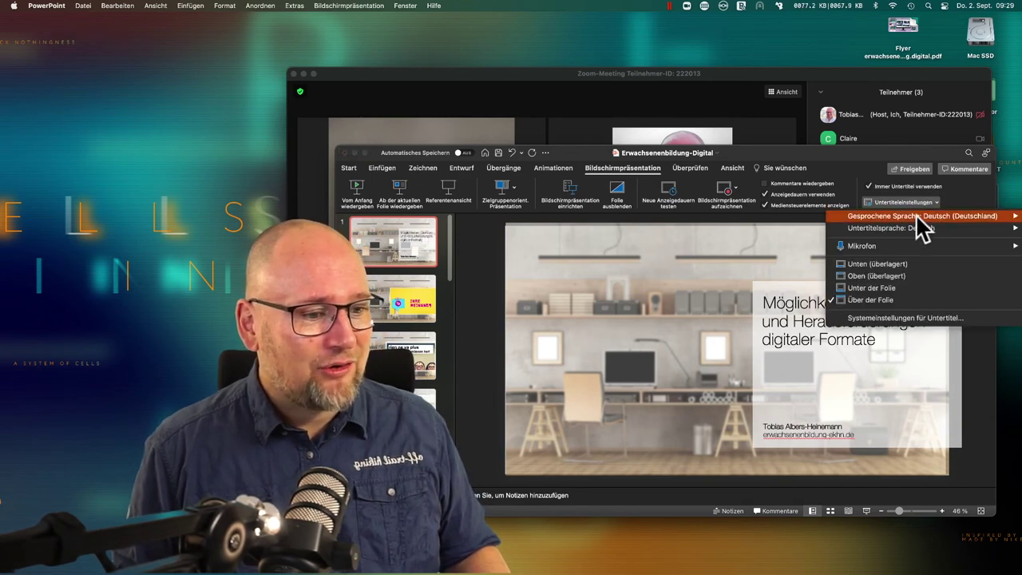
mouse_move(911, 228)
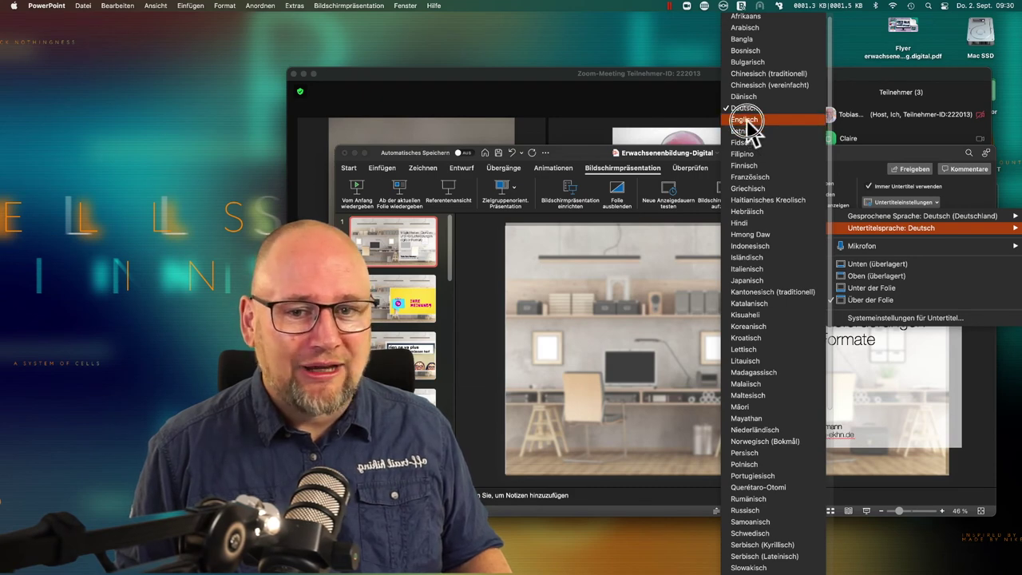
left_click(744, 120)
left_click(360, 194)
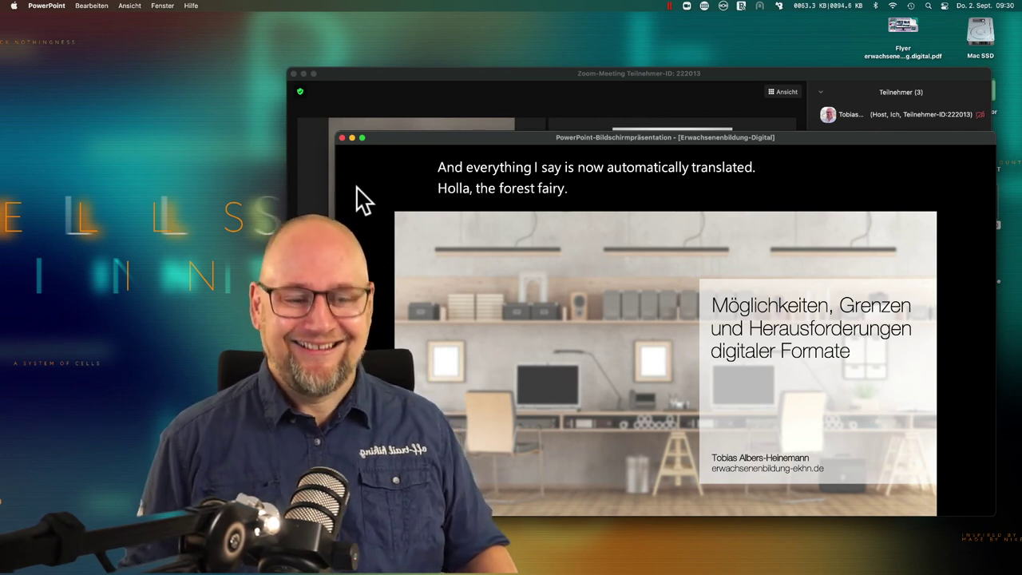
- End the subtitled slideshow with Esc to return to the editing view
key("Escape")
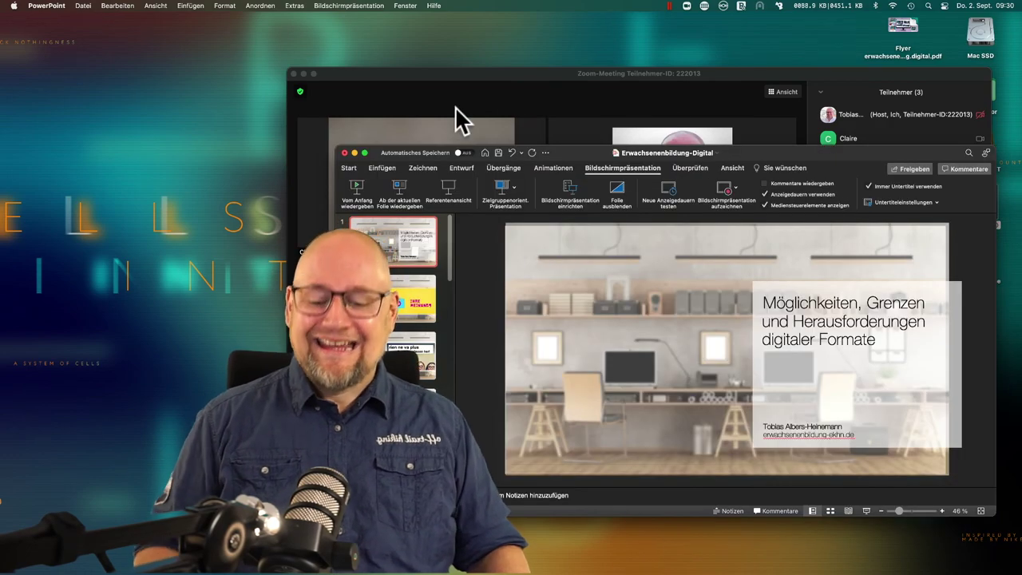